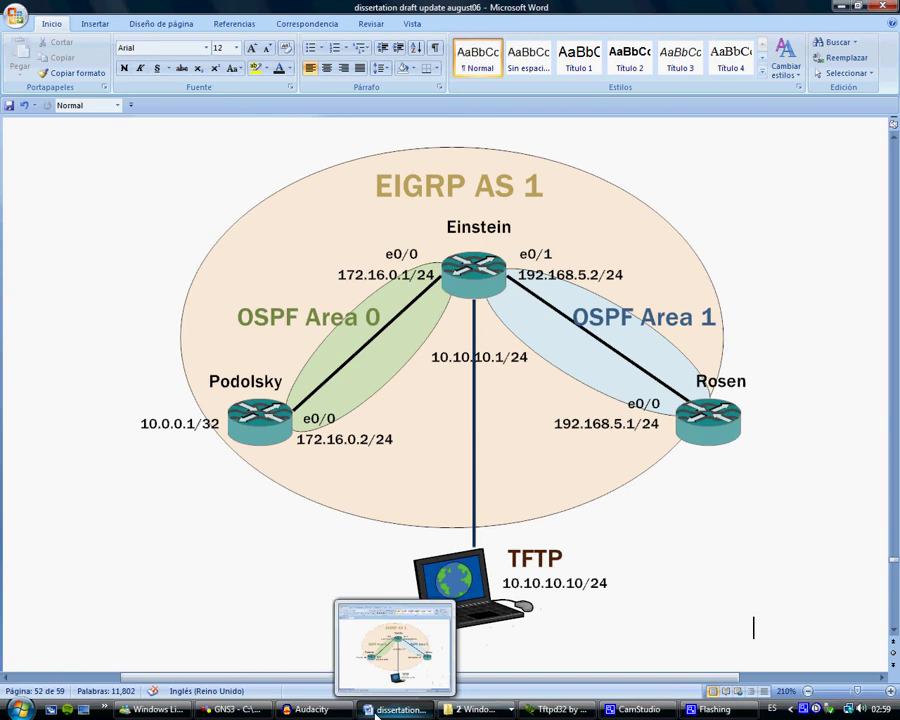
Step: Start all routers in the topology, open consoles to them, then minimize the console windows
{"action": "left_click", "coordinate": [240, 714]}
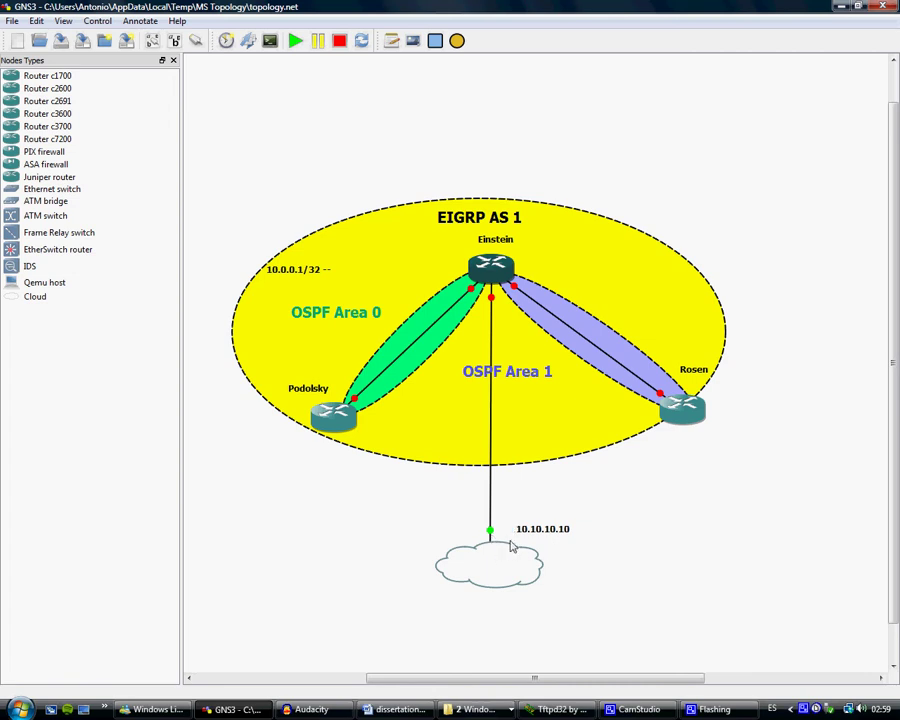
{"action": "left_click", "coordinate": [296, 40]}
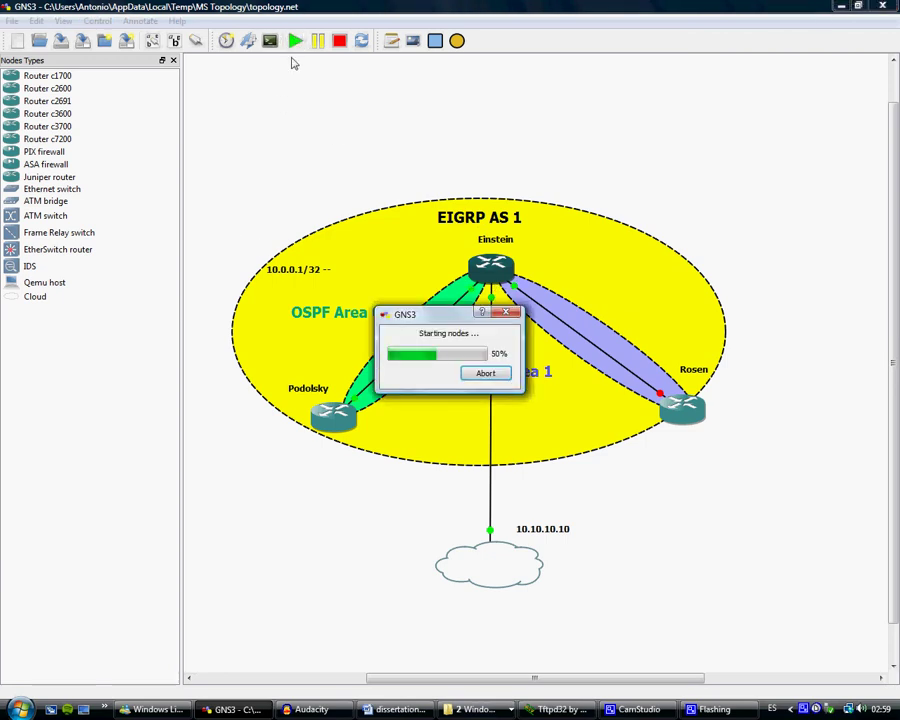
{"action": "left_click", "coordinate": [272, 40]}
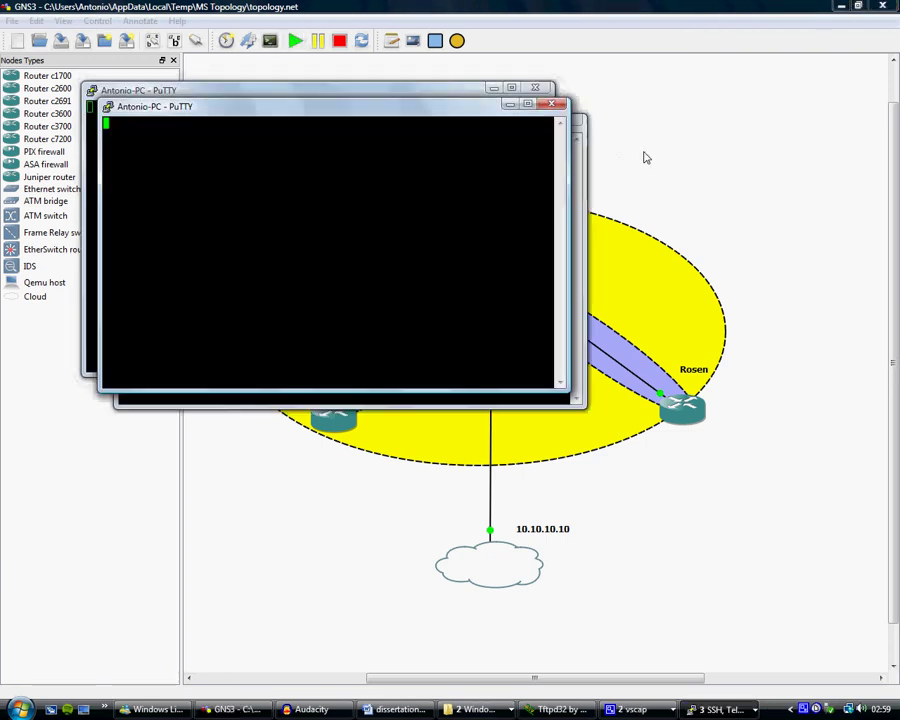
{"action": "left_click", "coordinate": [509, 106]}
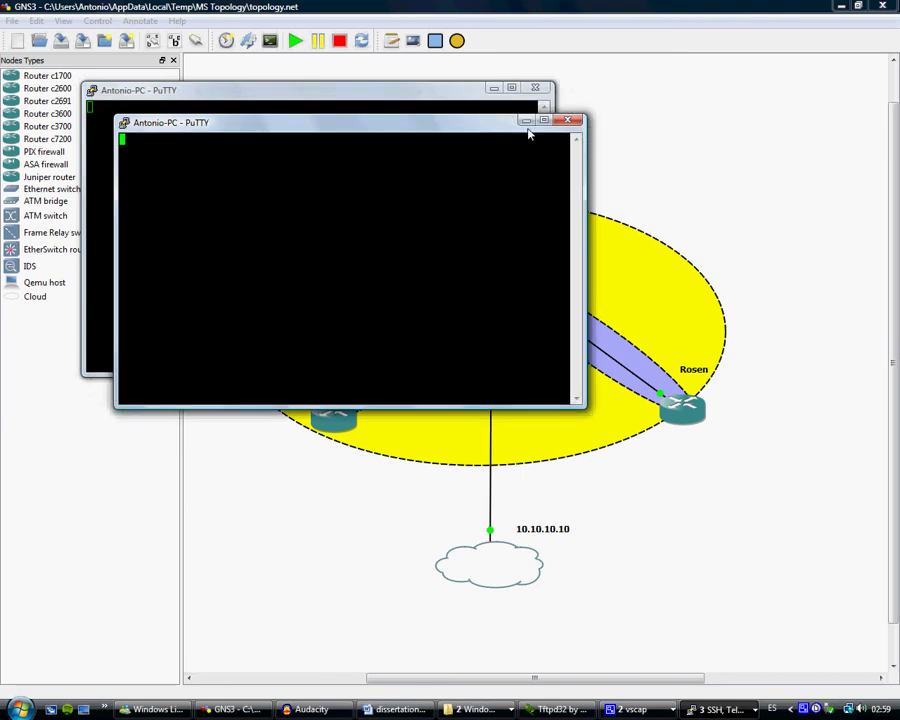
{"action": "left_click", "coordinate": [526, 124]}
{"action": "left_click", "coordinate": [494, 89]}
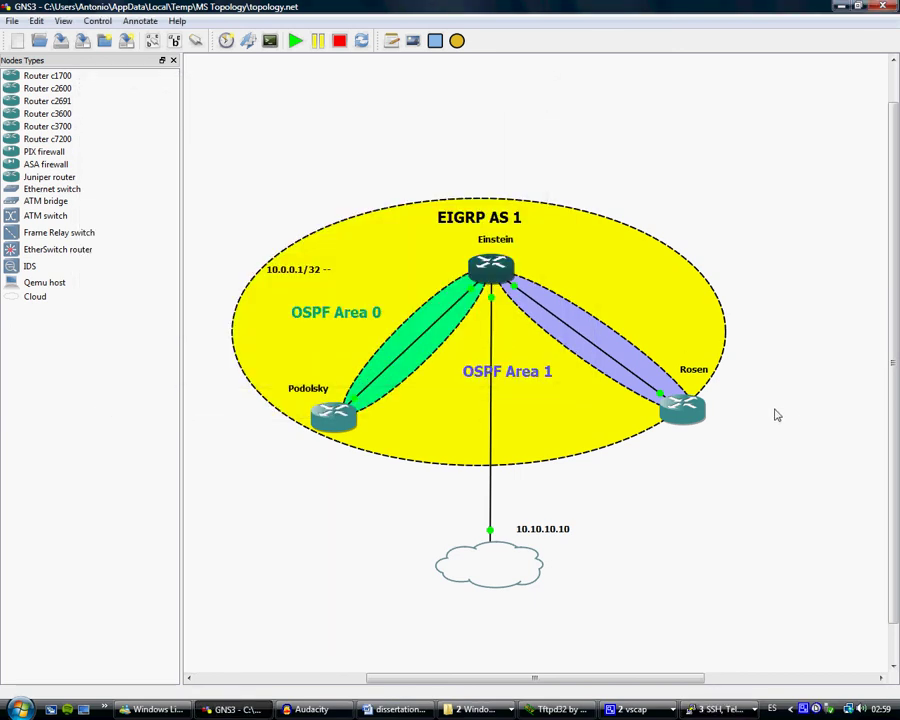
Step: Check Tftpd32 is serving on 10.10.10.10, minimize it, and list the router consoles
{"action": "left_click", "coordinate": [562, 710]}
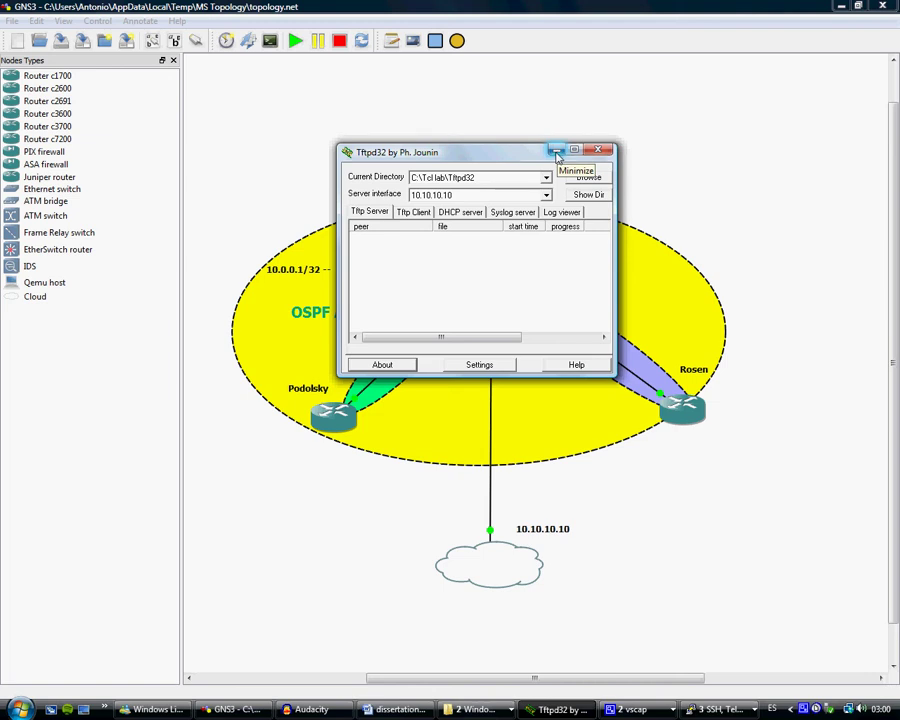
{"action": "left_click", "coordinate": [557, 152]}
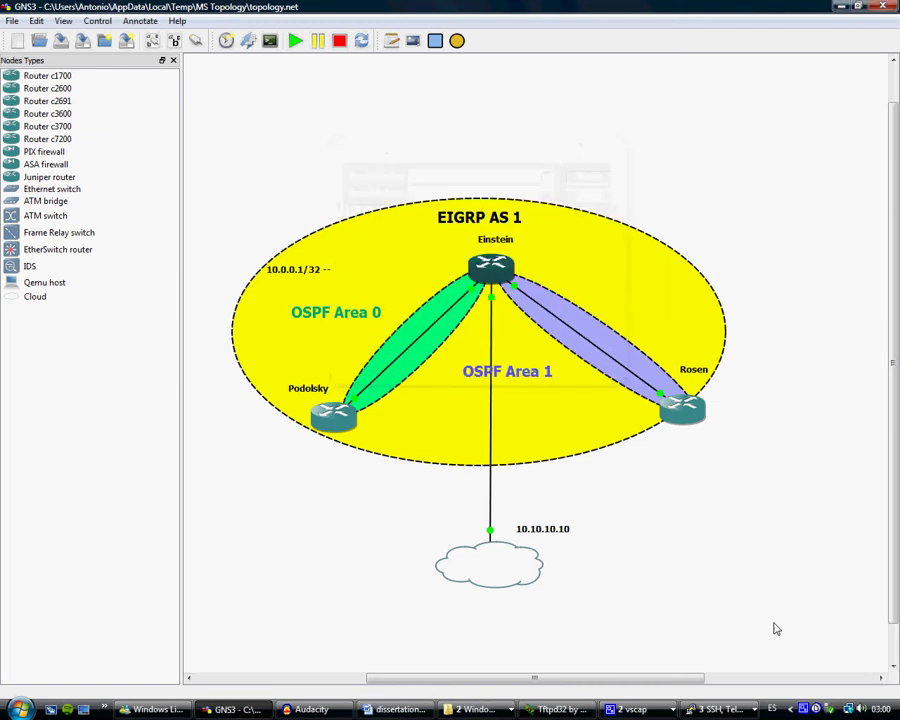
{"action": "left_click", "coordinate": [740, 712]}
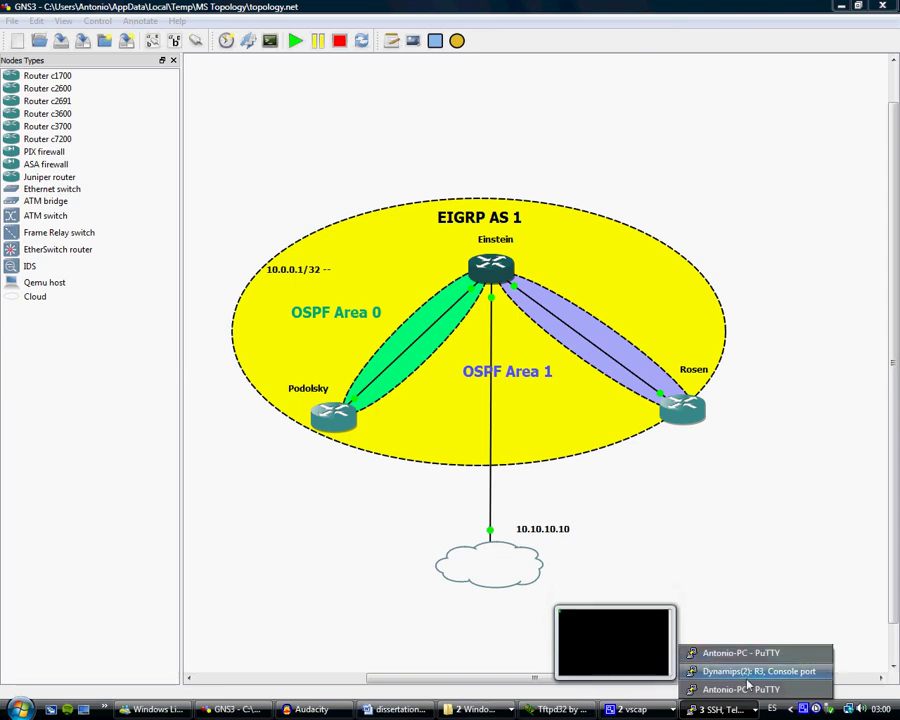
Step: On the maximized R2 (Einstein) console, enter enable mode and run tclsh tftp://10.10.10.10/bheader4.tcl
{"action": "left_click", "coordinate": [738, 654]}
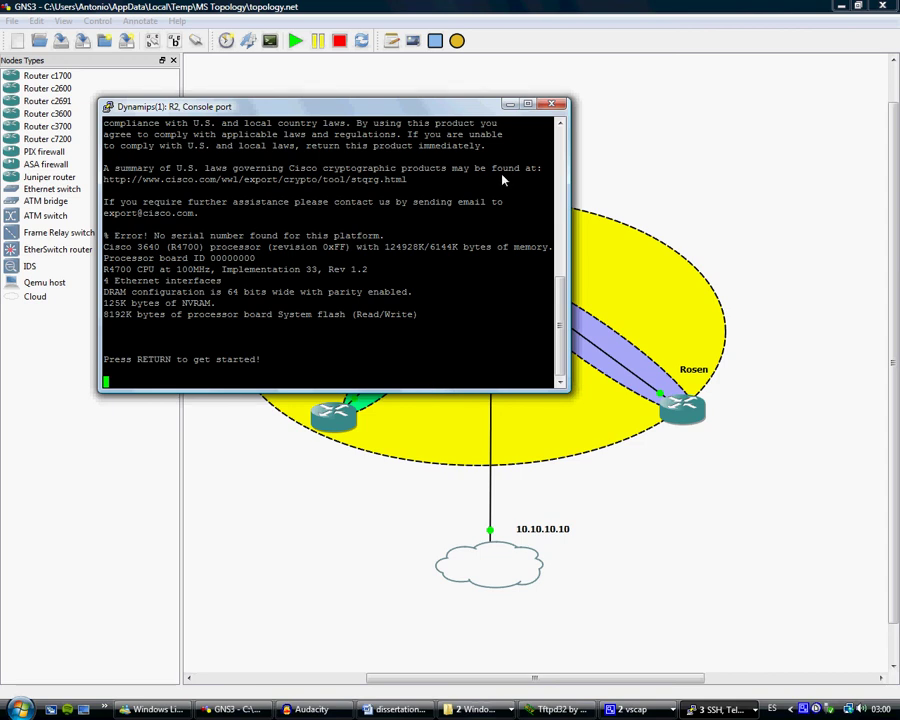
{"action": "left_click", "coordinate": [528, 105]}
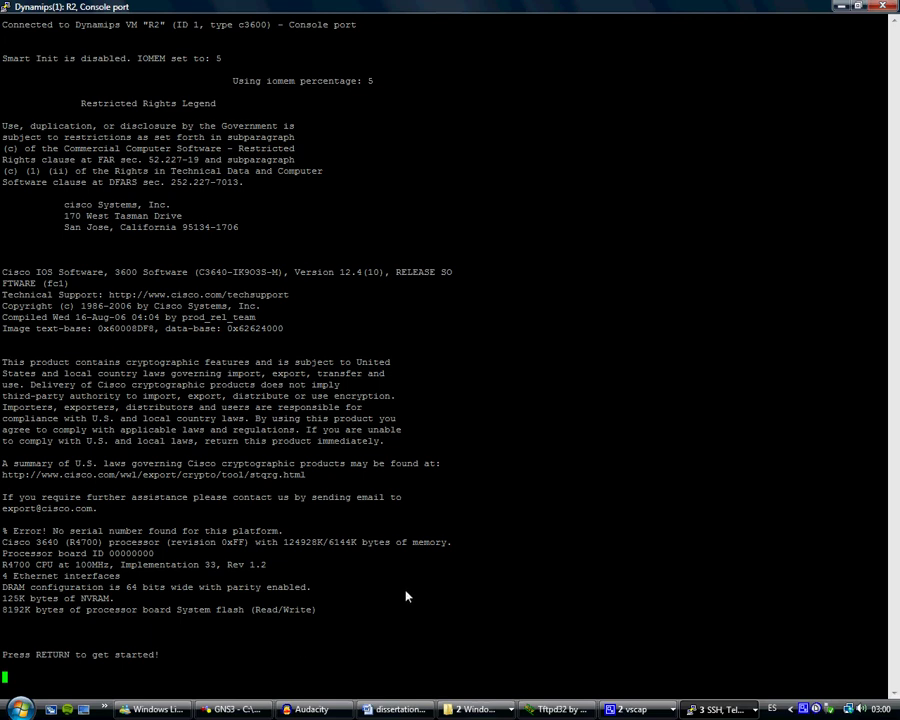
{"action": "key", "text": "Return"}
{"action": "type", "text": "ena"}
{"action": "key", "text": "Return"}
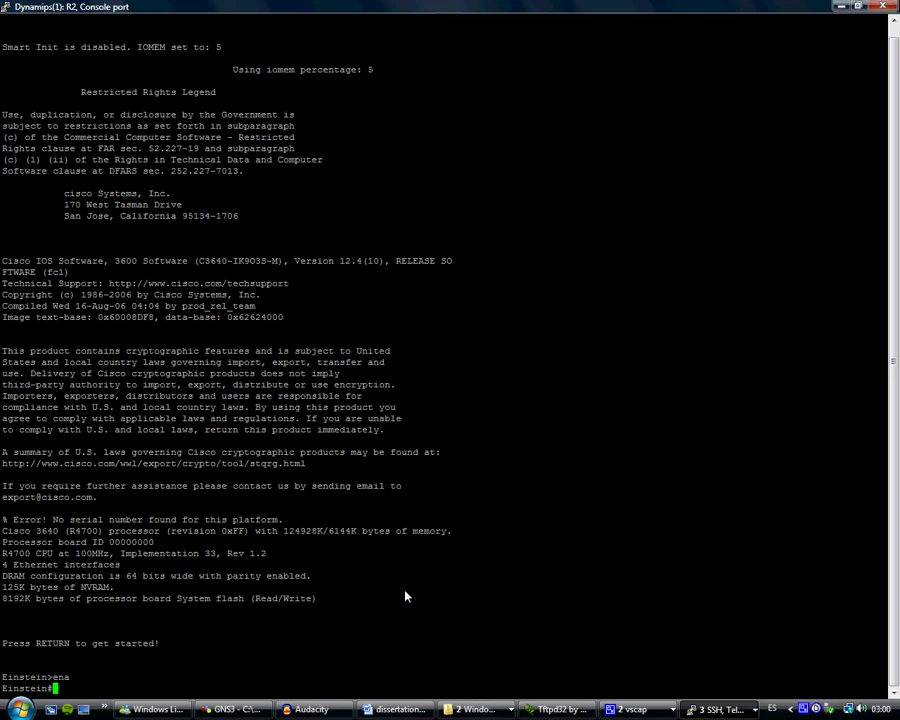
{"action": "type", "text": "tclsh tftp://10.10.10"}
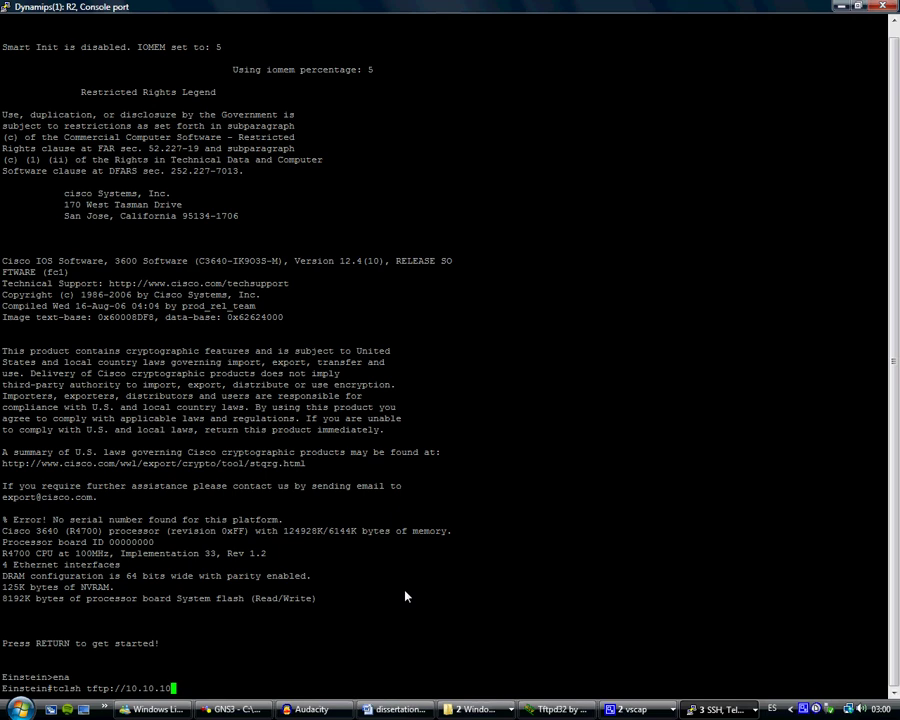
{"action": "type", "text": ".10/bheader4.tcl"}
{"action": "key", "text": "Return"}
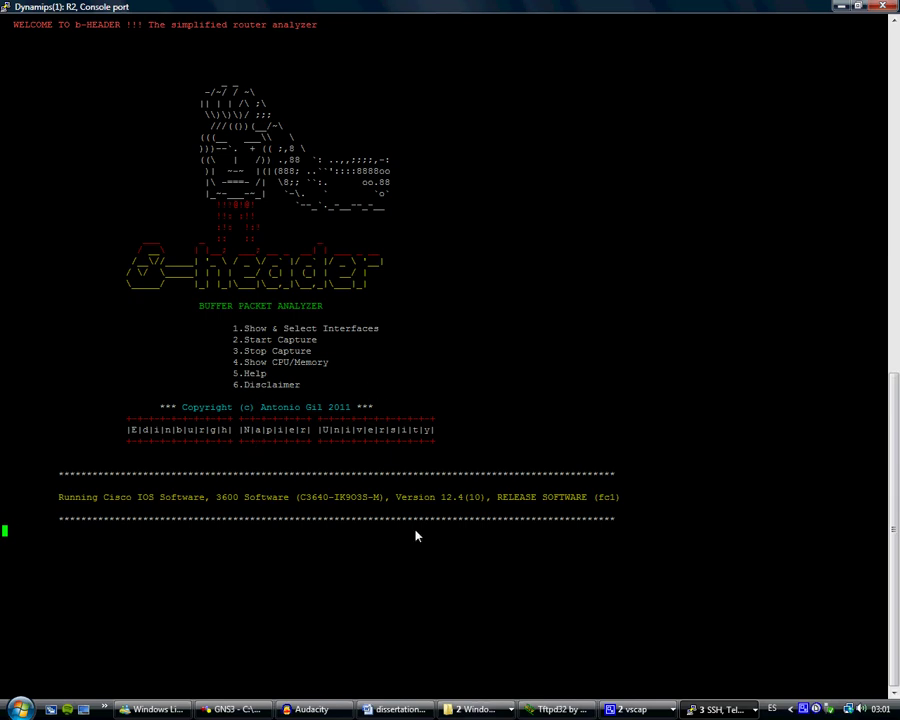
Step: In b-HEADER, view the interface list with option 1, go back with b, then start capture with option 2
{"action": "type", "text": "1"}
{"action": "key", "text": "Return"}
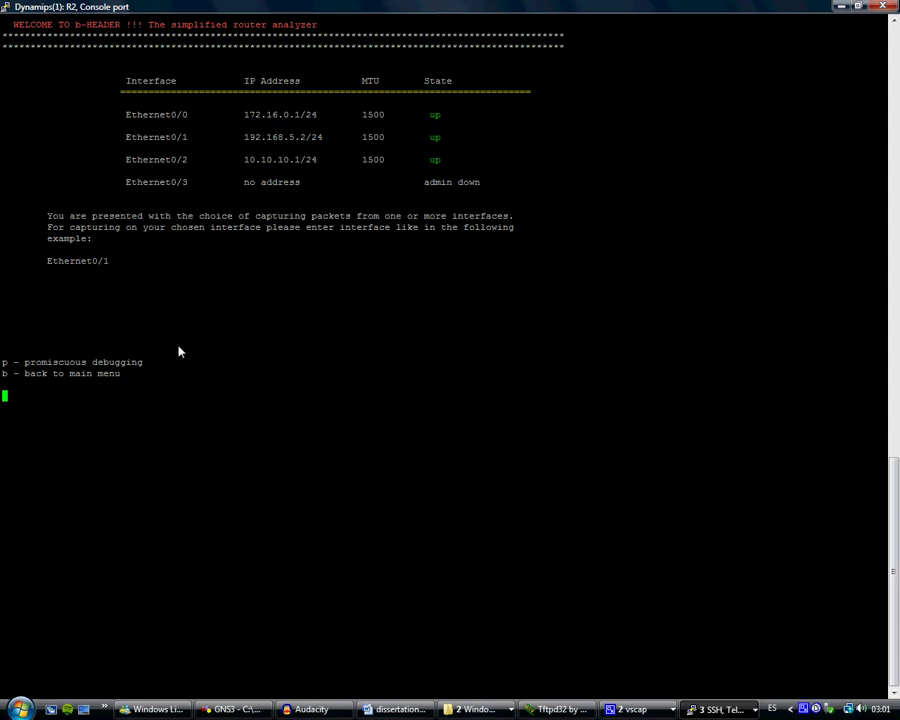
{"action": "type", "text": "b"}
{"action": "key", "text": "Return"}
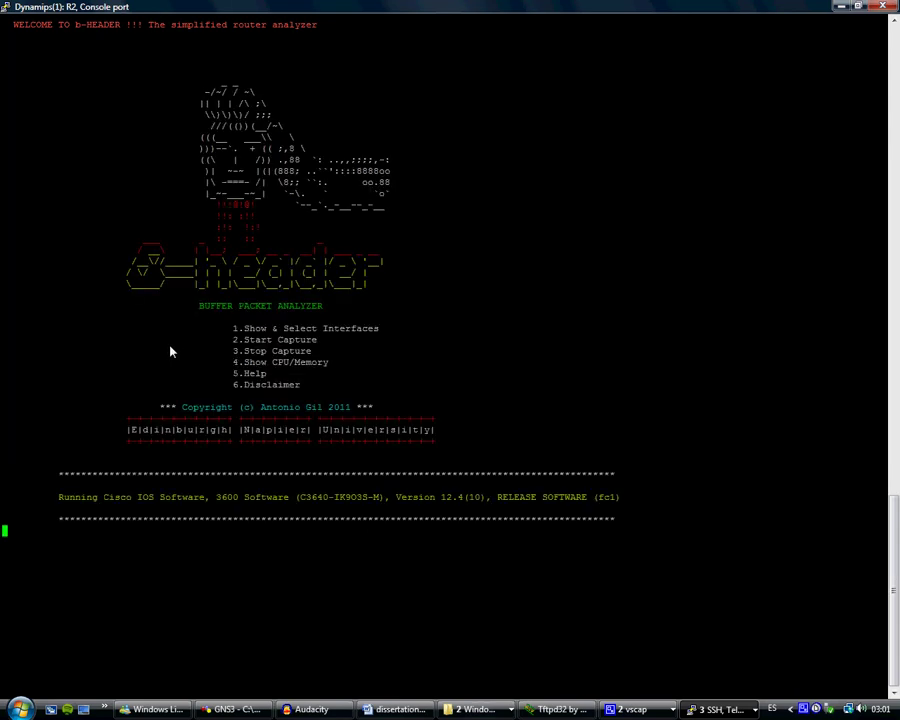
{"action": "type", "text": "2"}
{"action": "key", "text": "Return"}
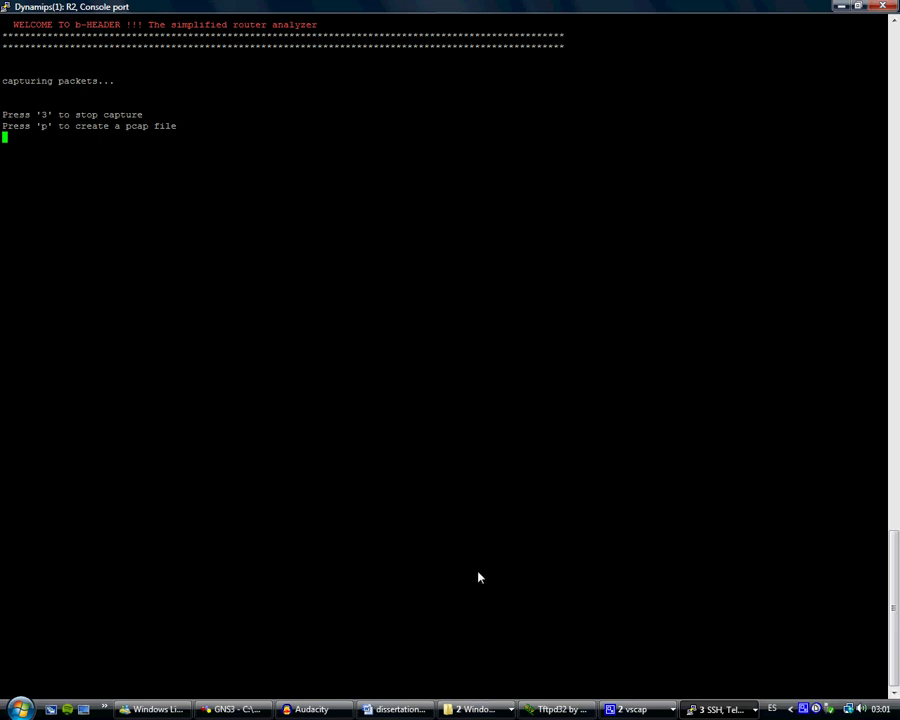
Step: Bring the R3 router console to the front after glancing at the network topology diagram
{"action": "left_click", "coordinate": [732, 710]}
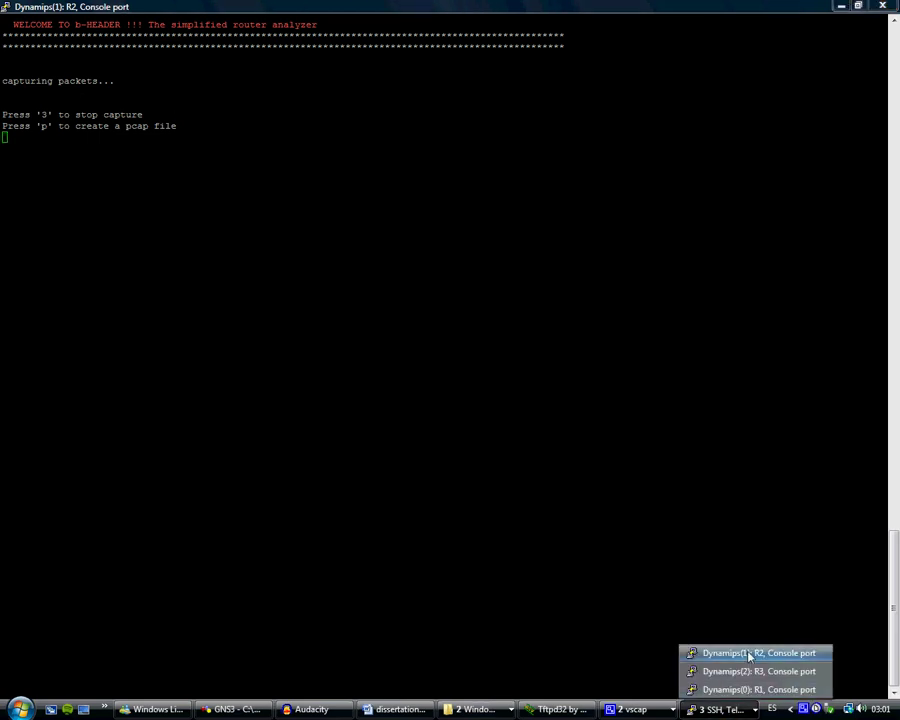
{"action": "left_click", "coordinate": [749, 669]}
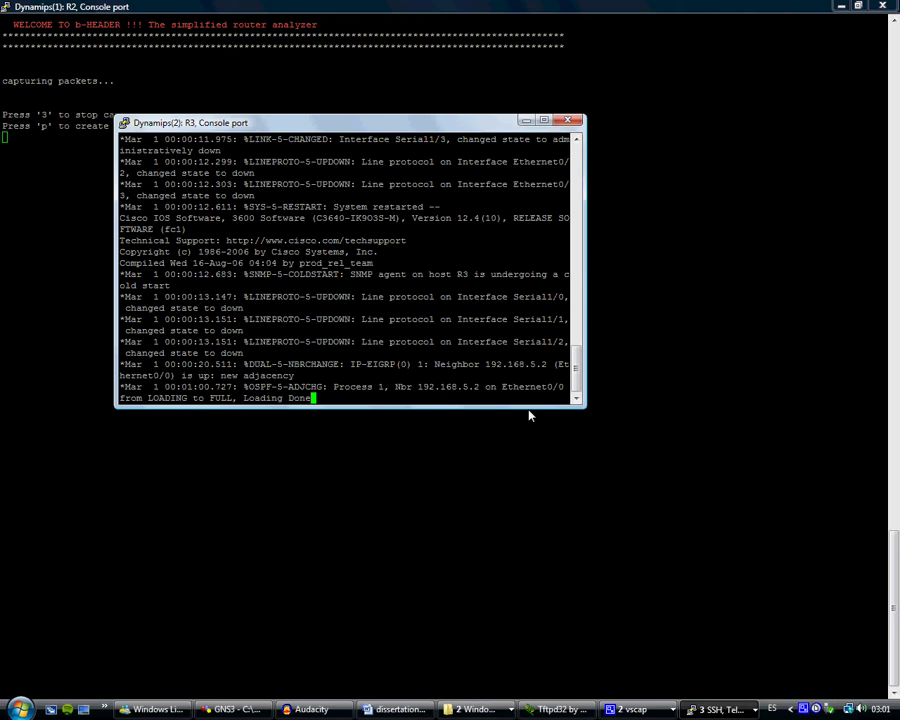
{"action": "key", "text": "Return"}
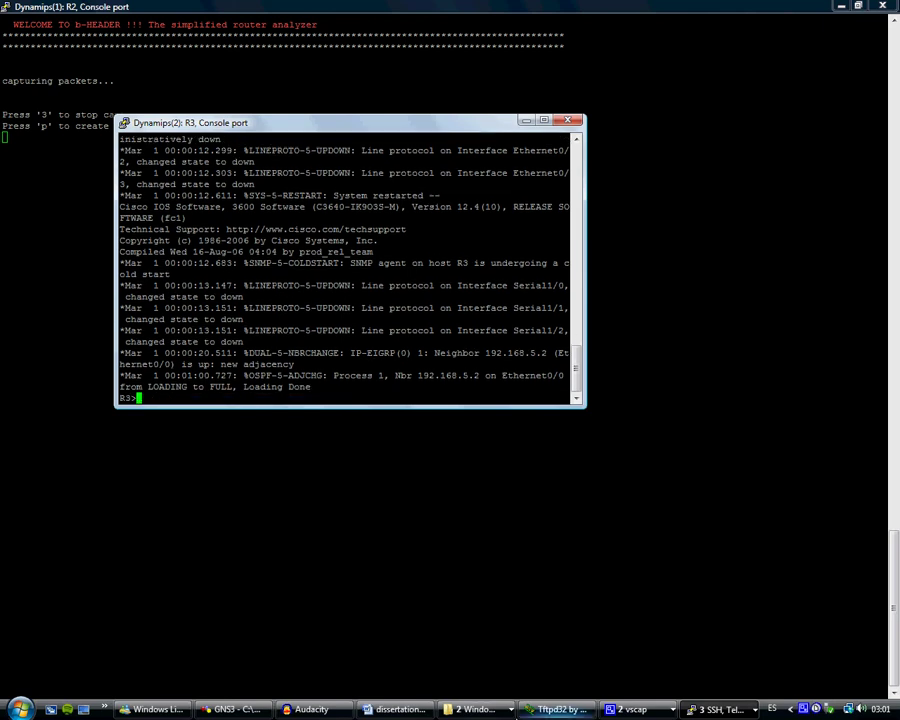
{"action": "left_click", "coordinate": [398, 709]}
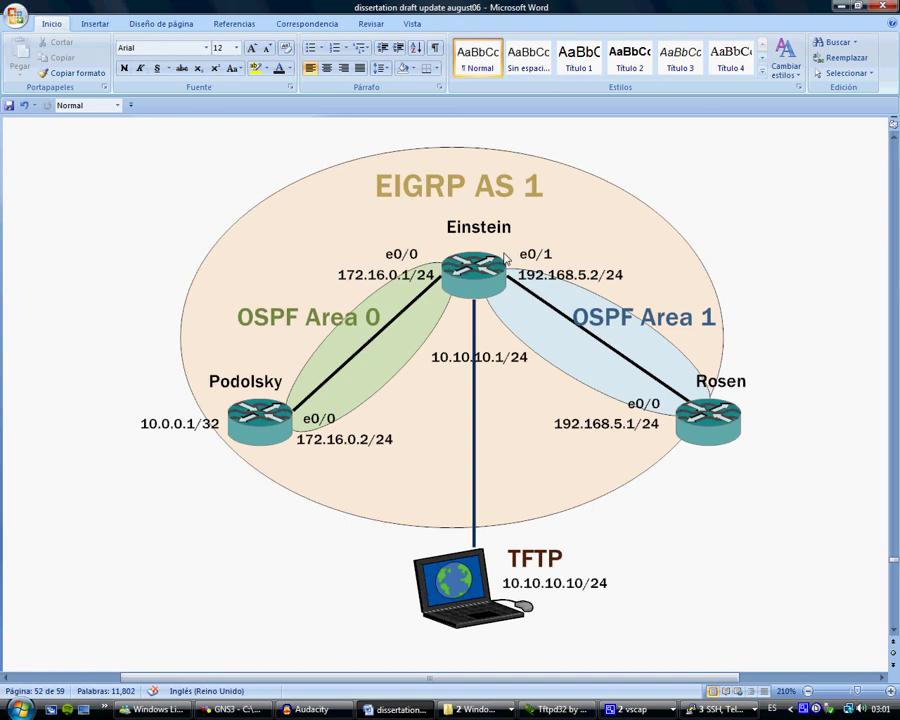
{"action": "left_click", "coordinate": [725, 709]}
{"action": "left_click", "coordinate": [734, 672]}
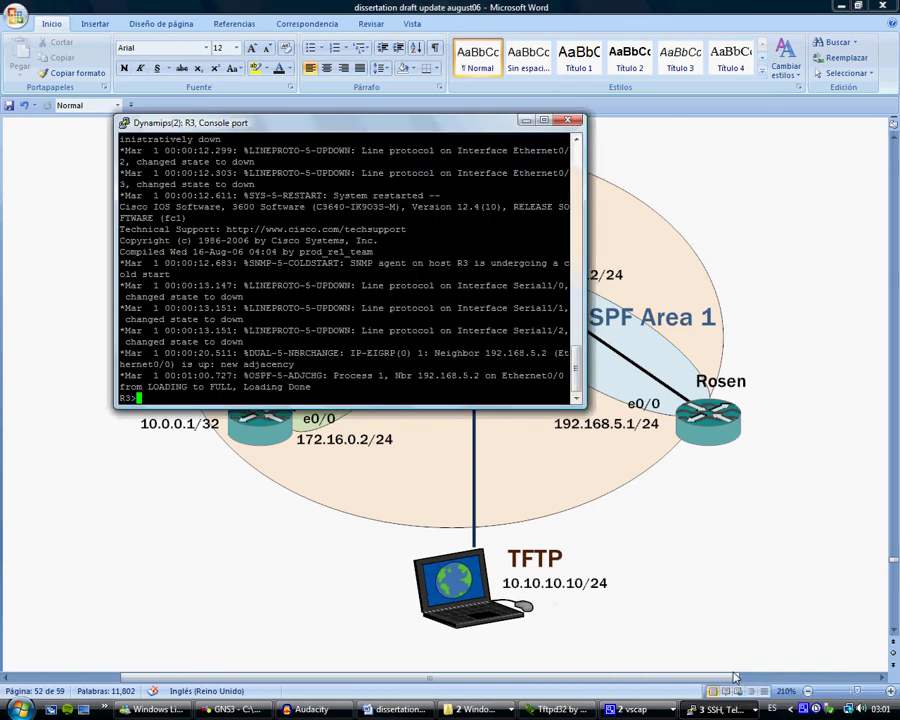
Step: Enter privileged mode on R3, ping 192.168.5.2 (5/5 success), and return to R2's capture console
{"action": "type", "text": "ena"}
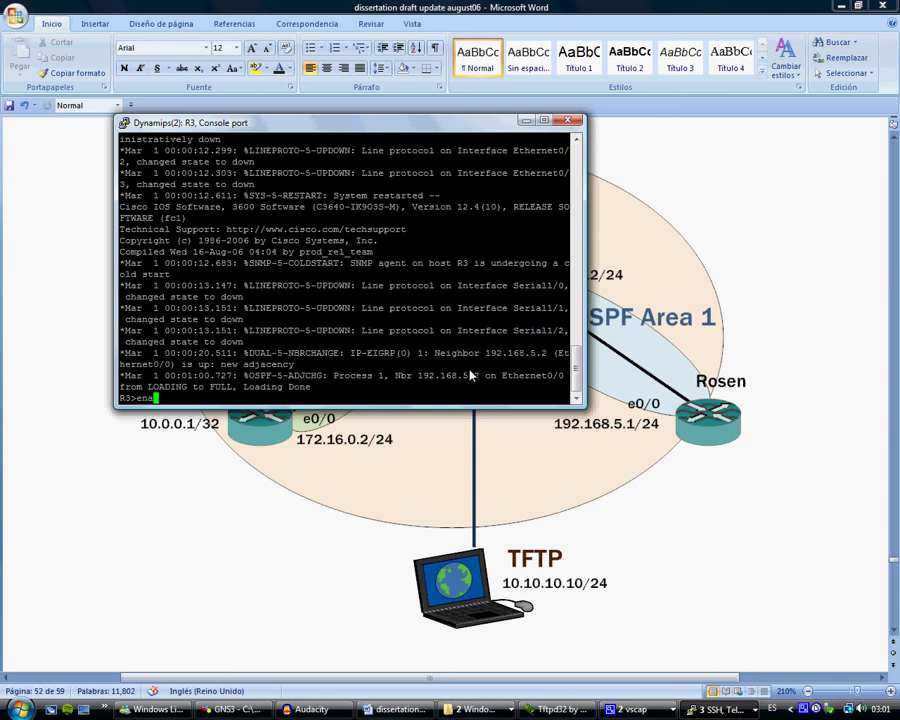
{"action": "key", "text": "Return"}
{"action": "type", "text": "ping 1"}
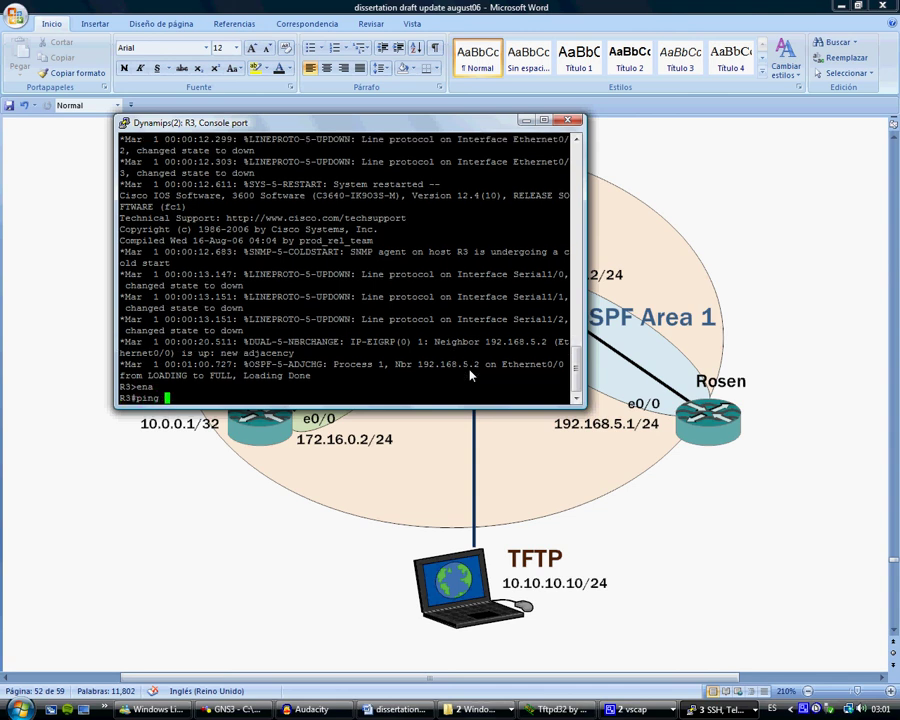
{"action": "type", "text": "92.168.5.2"}
{"action": "key", "text": "Return"}
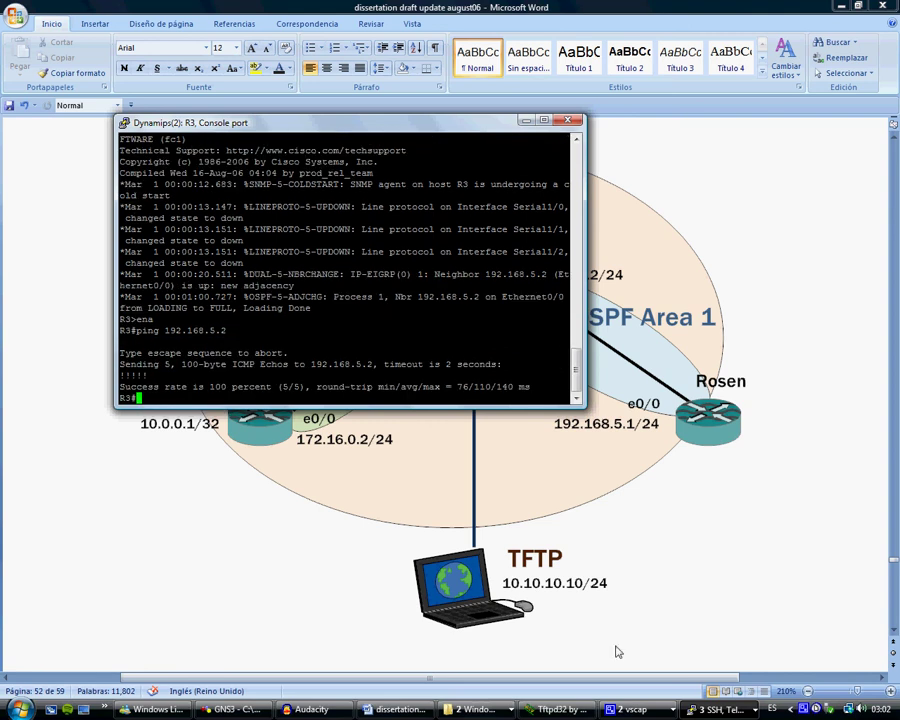
{"action": "left_click", "coordinate": [718, 709]}
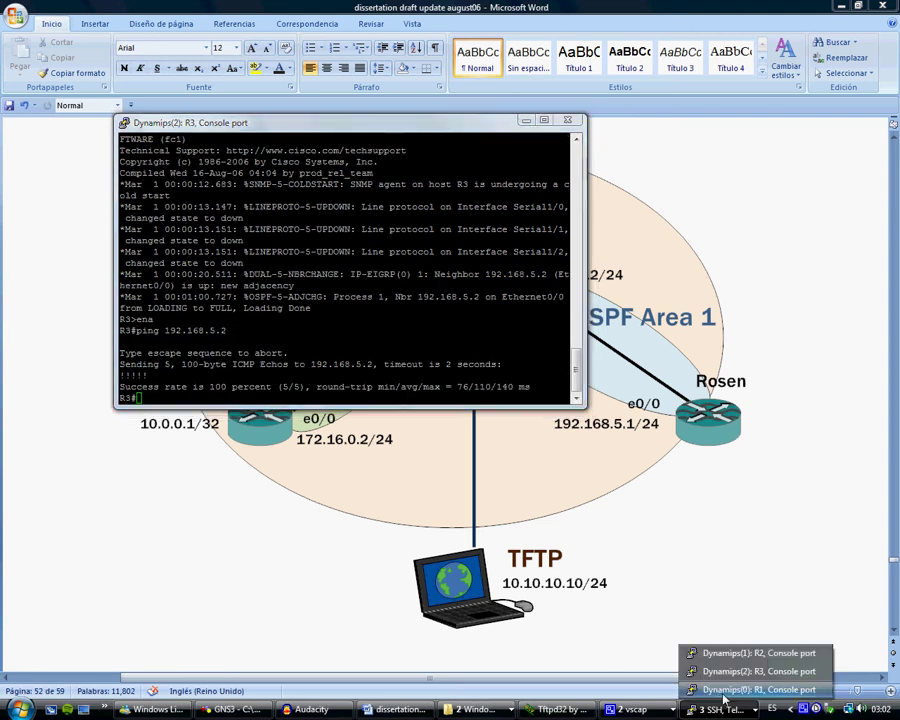
{"action": "left_click", "coordinate": [715, 653]}
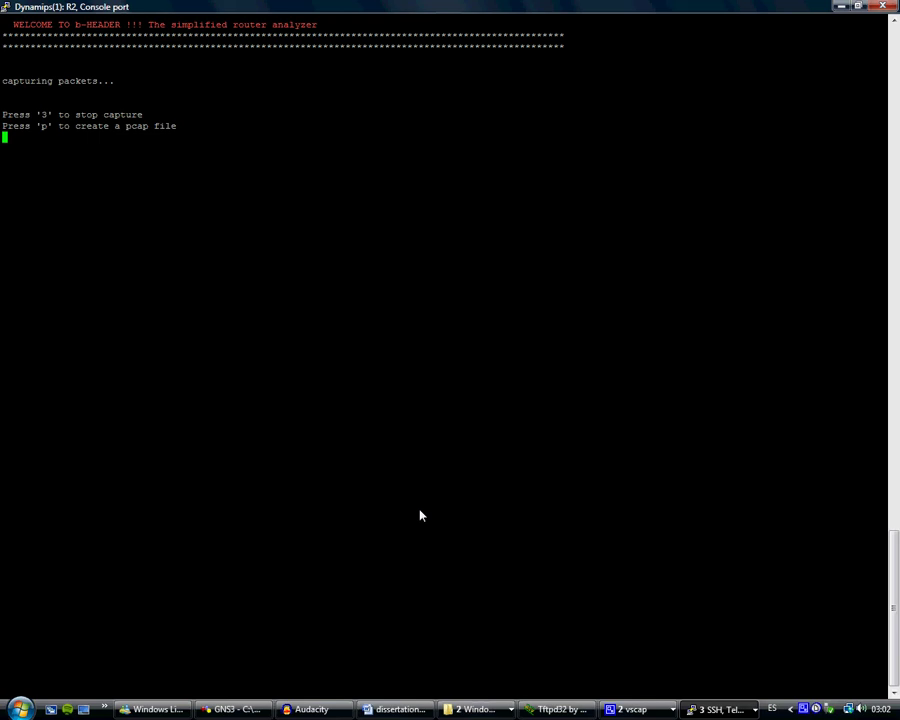
Step: Stop the capture with option 3 and scroll through the 56-packet EIGRP, OSPF and ICMP table
{"action": "type", "text": "3"}
{"action": "key", "text": "Return"}
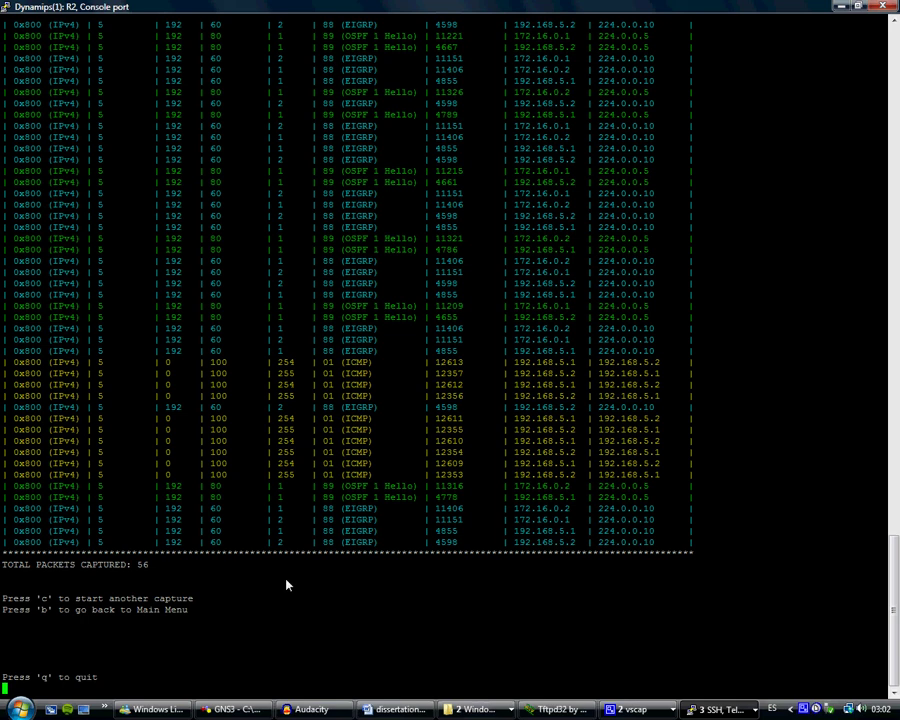
{"action": "scroll", "coordinate": [287, 585], "scroll_direction": "up", "scroll_amount": 20}
{"action": "scroll", "coordinate": [287, 585], "scroll_direction": "down", "scroll_amount": 14}
{"action": "scroll", "coordinate": [287, 585], "scroll_direction": "down", "scroll_amount": 10}
{"action": "scroll", "coordinate": [466, 455], "scroll_direction": "up", "scroll_amount": 10}
{"action": "scroll", "coordinate": [466, 455], "scroll_direction": "down", "scroll_amount": 10}
{"action": "scroll", "coordinate": [474, 456], "scroll_direction": "up", "scroll_amount": 10}
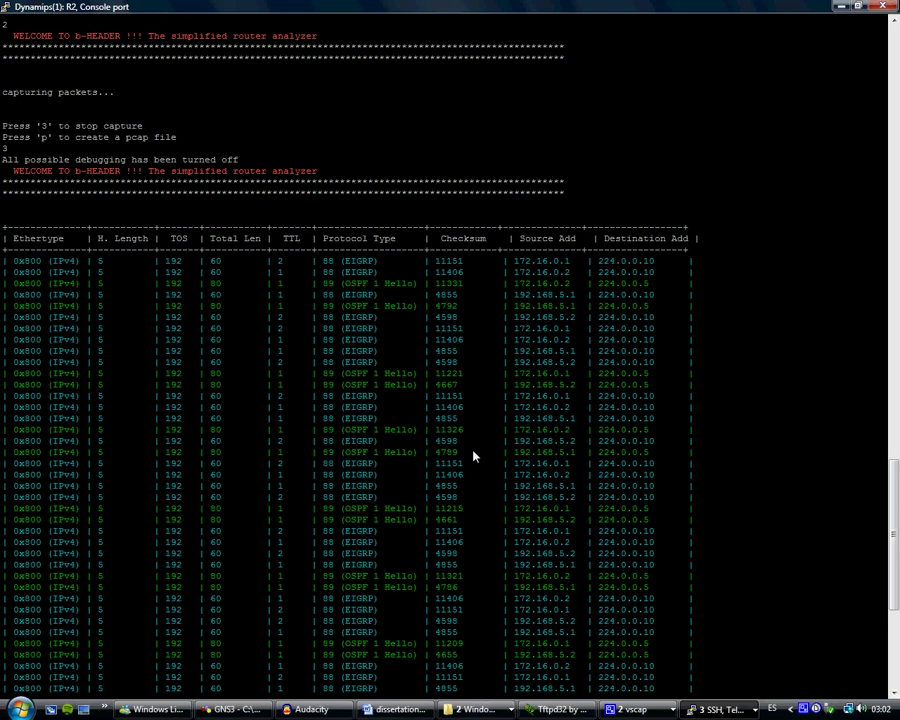
{"action": "scroll", "coordinate": [474, 456], "scroll_direction": "down", "scroll_amount": 10}
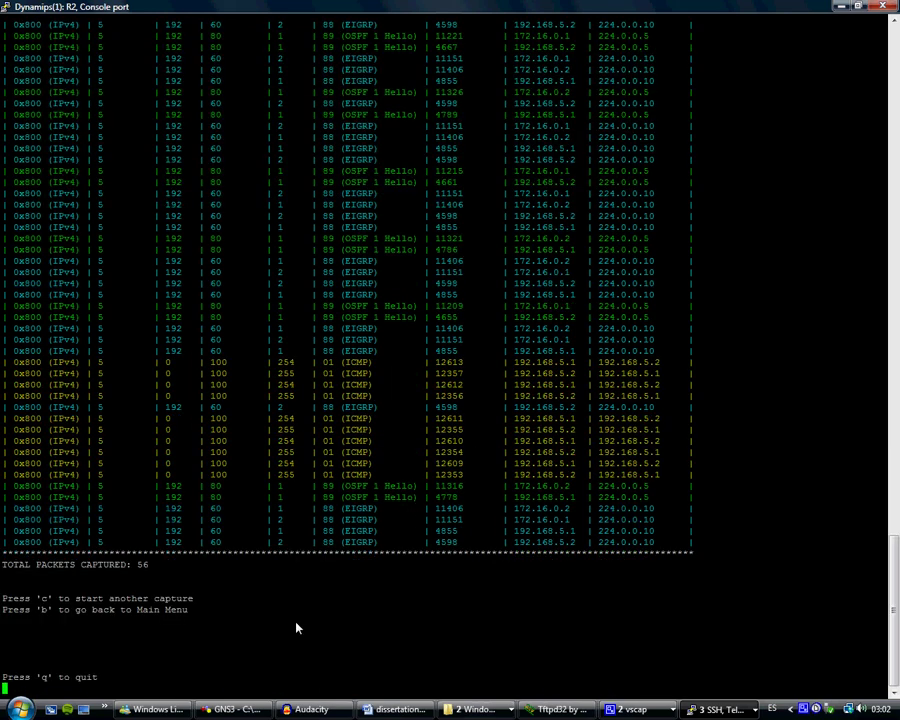
Step: Return to the b-HEADER main menu with b and choose option 2 to begin a new capture
{"action": "type", "text": "b"}
{"action": "key", "text": "Return"}
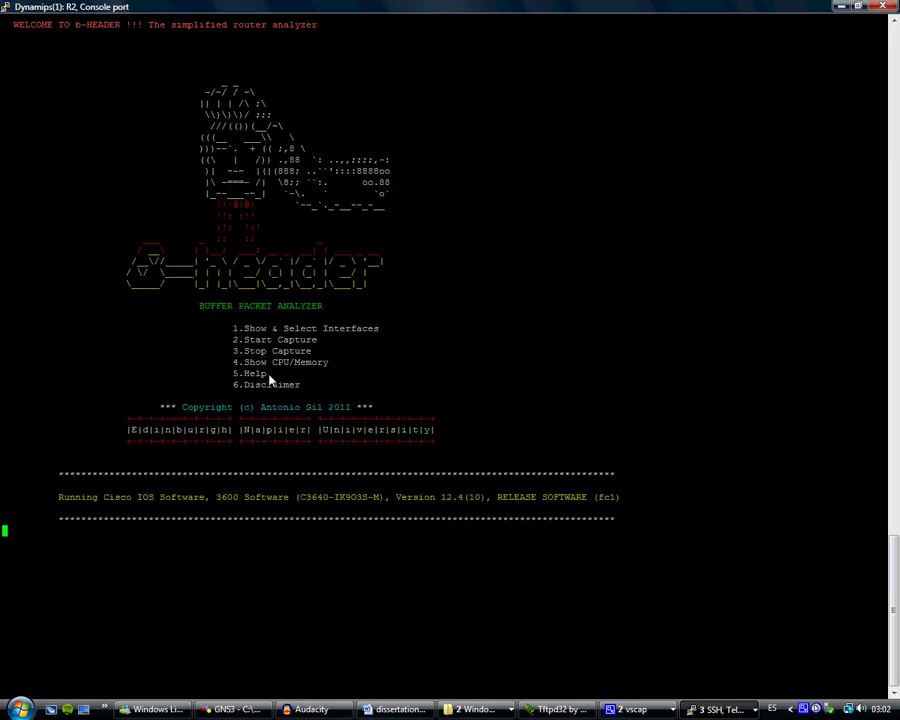
{"action": "type", "text": "2"}
{"action": "key", "text": "Return"}
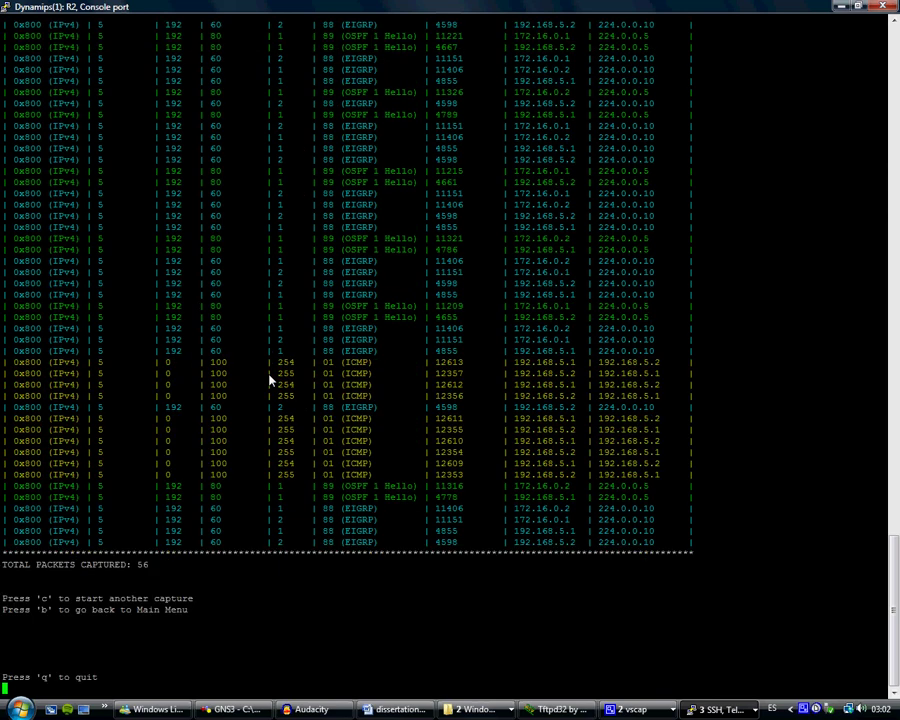
{"action": "type", "text": "b"}
{"action": "key", "text": "Return"}
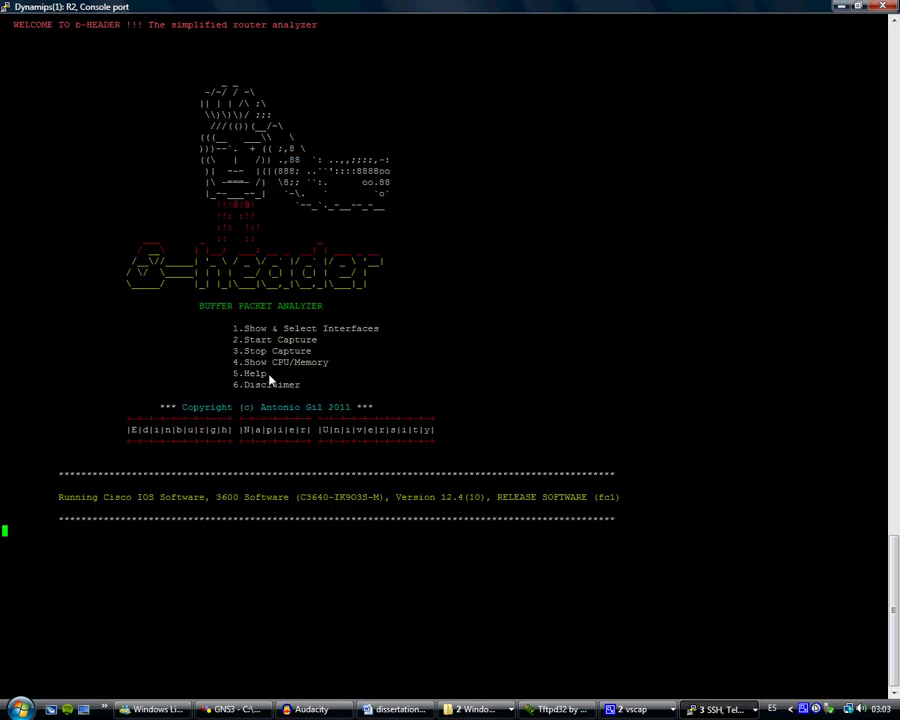
{"action": "type", "text": "2"}
{"action": "key", "text": "Return"}
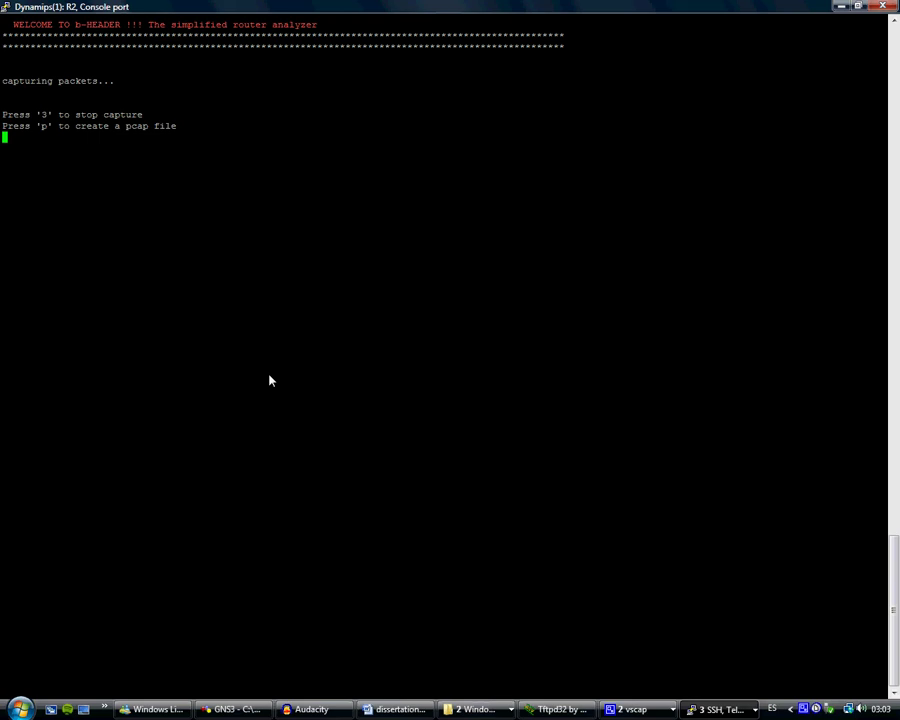
Step: Print hex dumps of the captured packets with option p, then go back to the main menu with b
{"action": "type", "text": "p"}
{"action": "key", "text": "Return"}
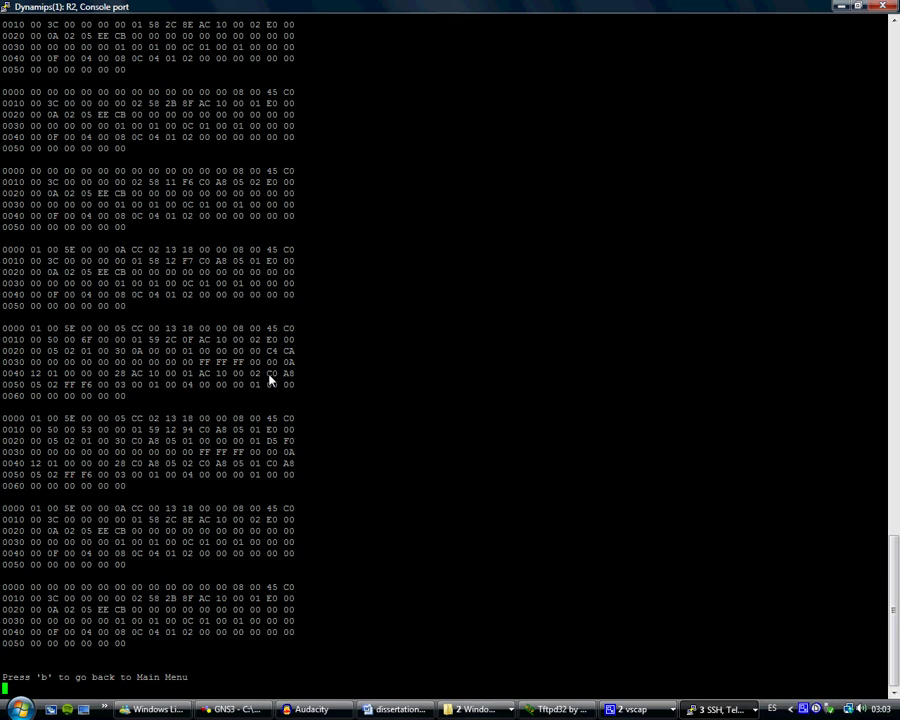
{"action": "type", "text": "b"}
{"action": "key", "text": "Return"}
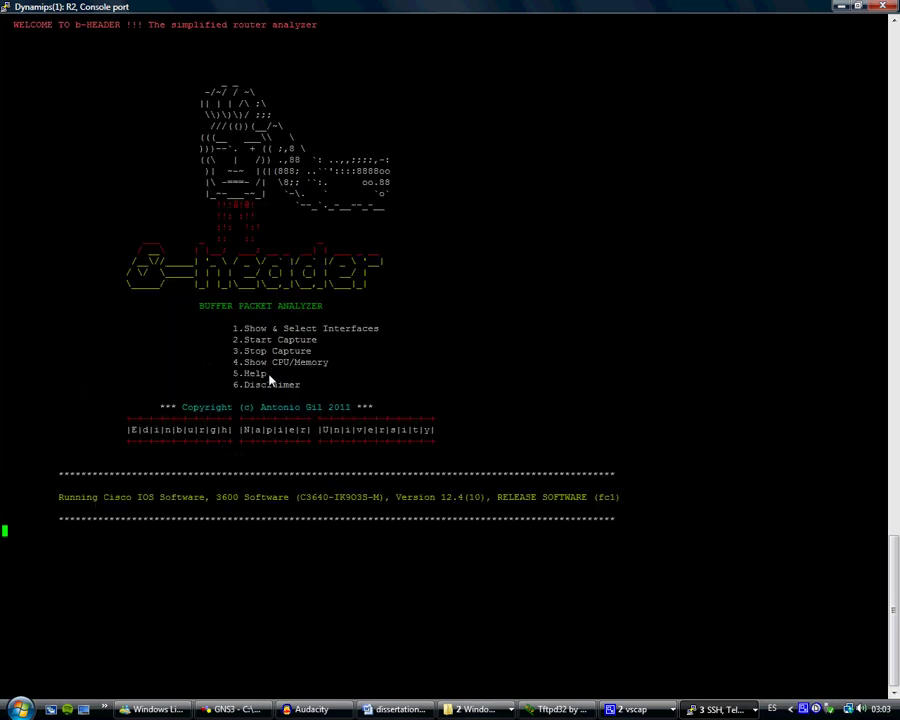